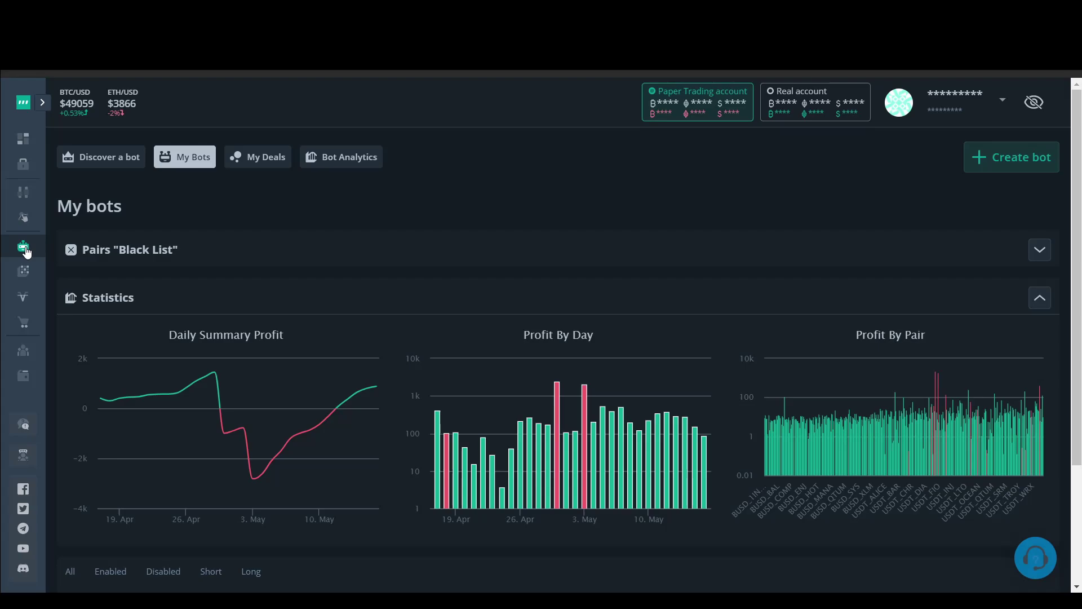
Start a new bot from My Bots and focus the Name field on the paper-account form
click(1037, 159)
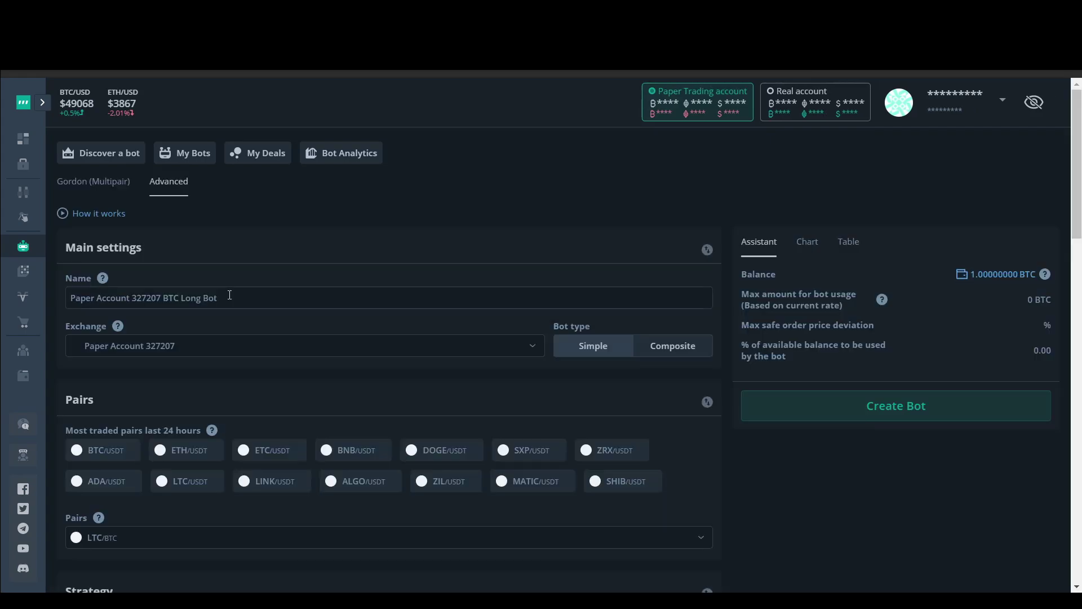
click(229, 295)
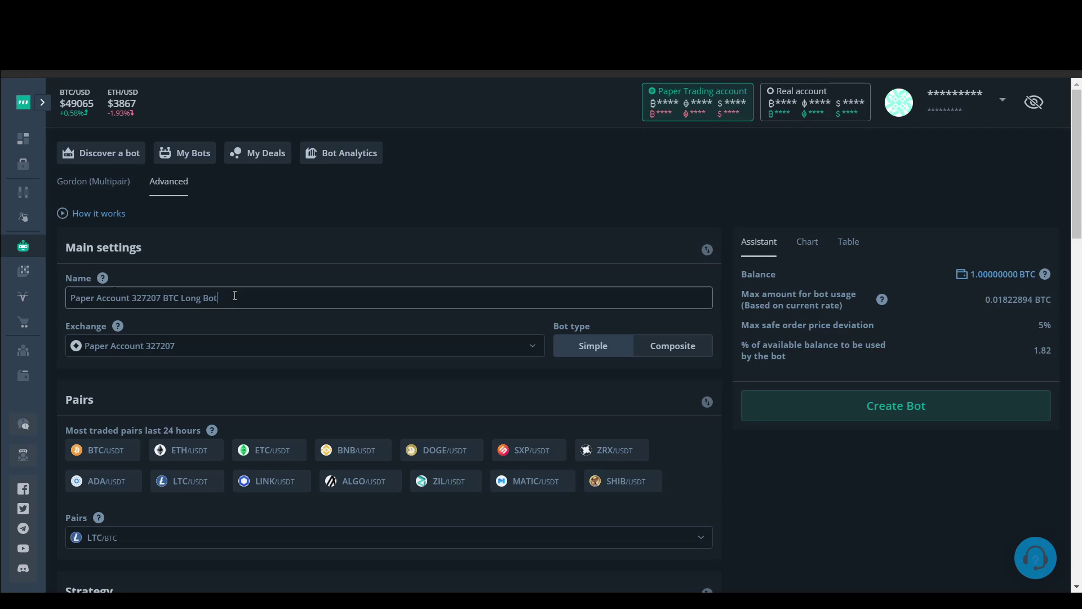
Rename the bot to 'ADA XRP DOT LINK /USDT Long' and review the exchange account list
drag(235, 295, 5, 259)
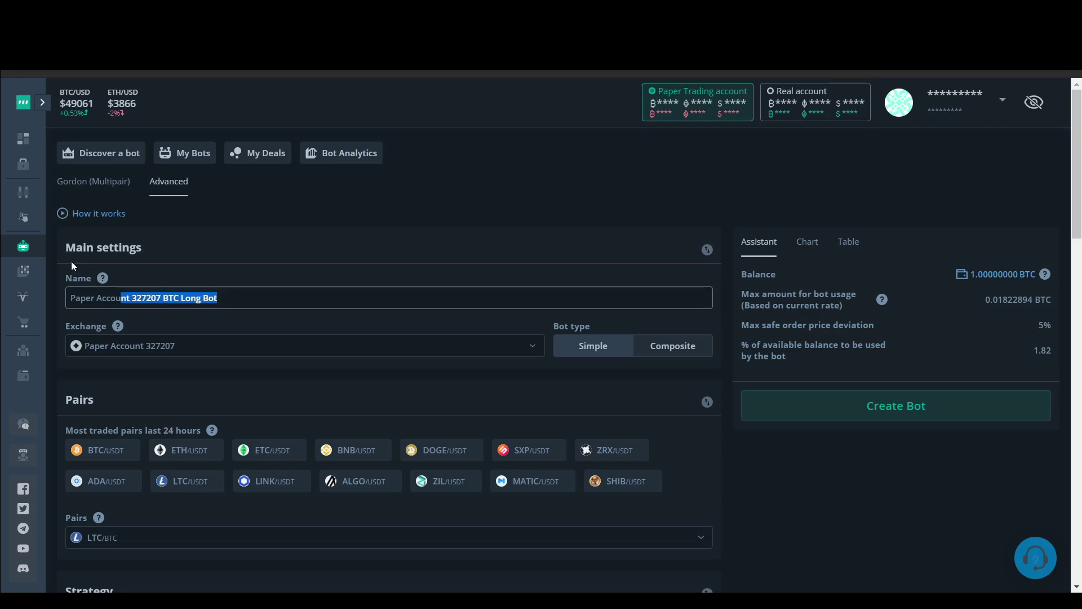
text(ada)
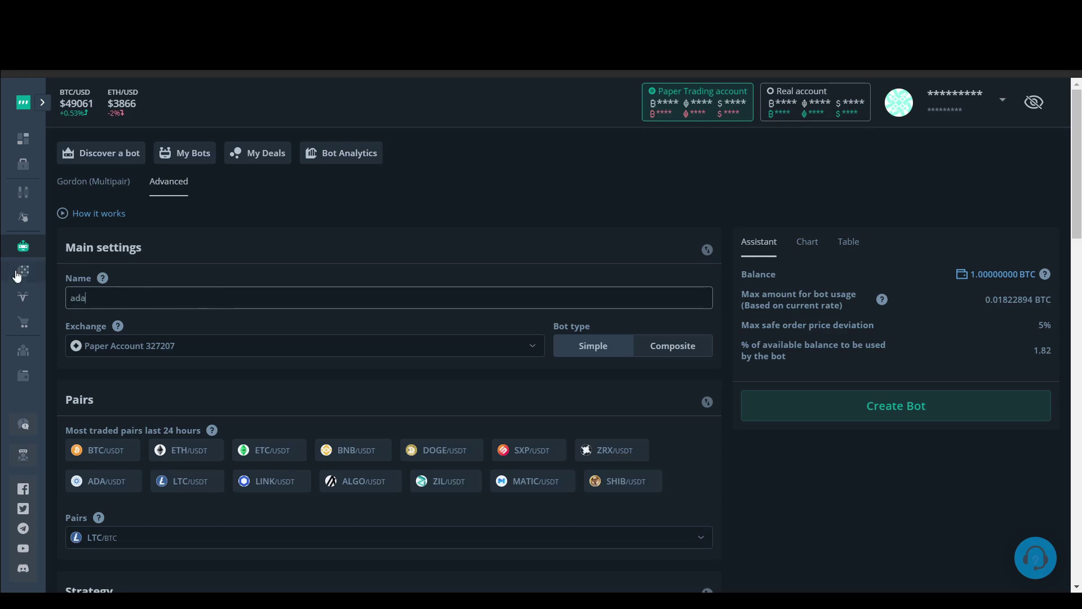
click(133, 337)
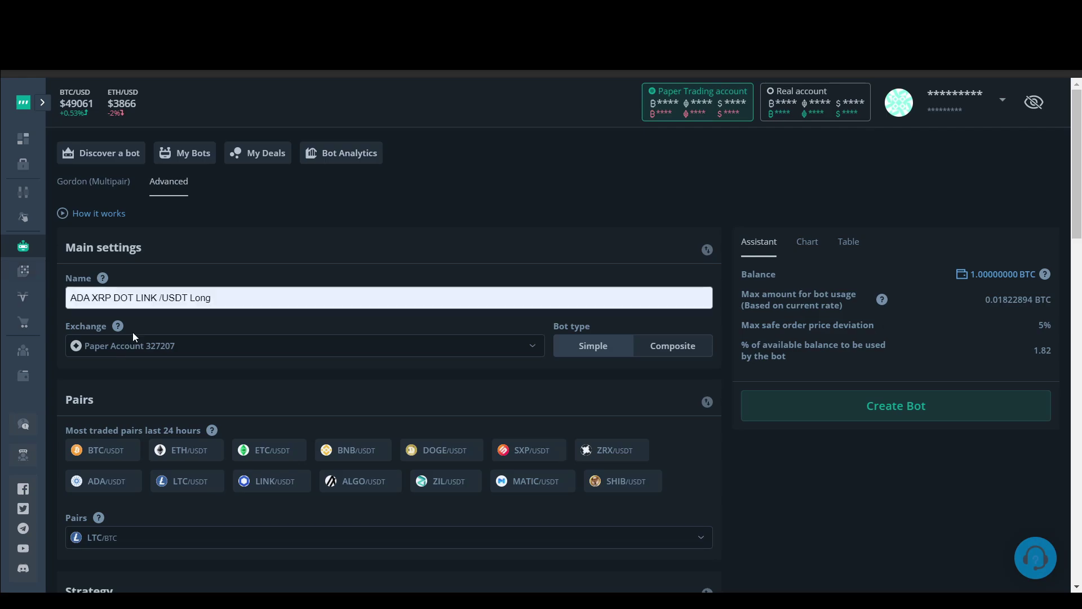
click(134, 336)
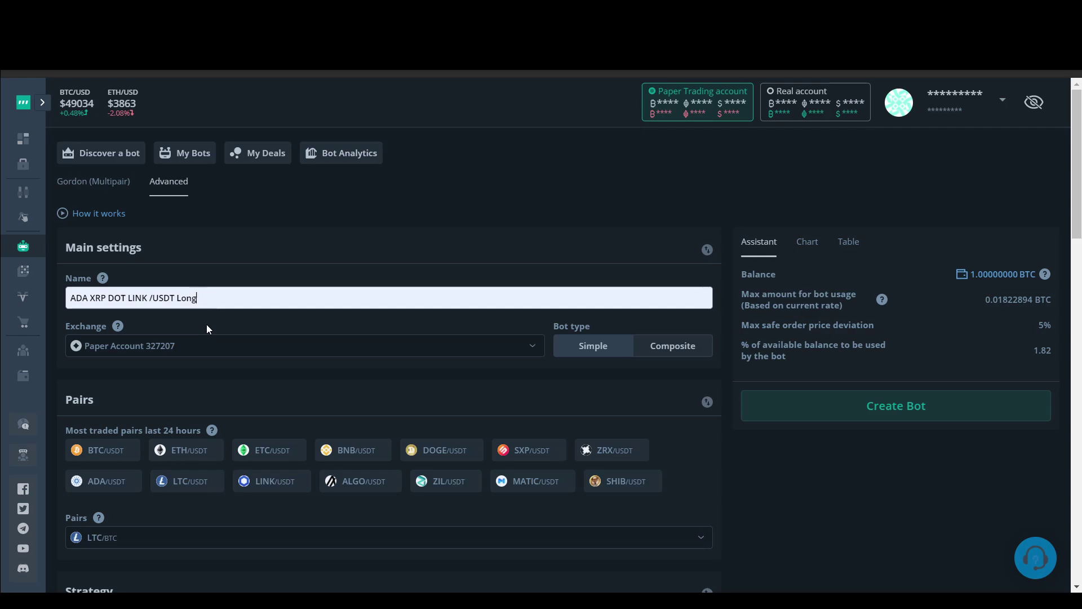
click(207, 354)
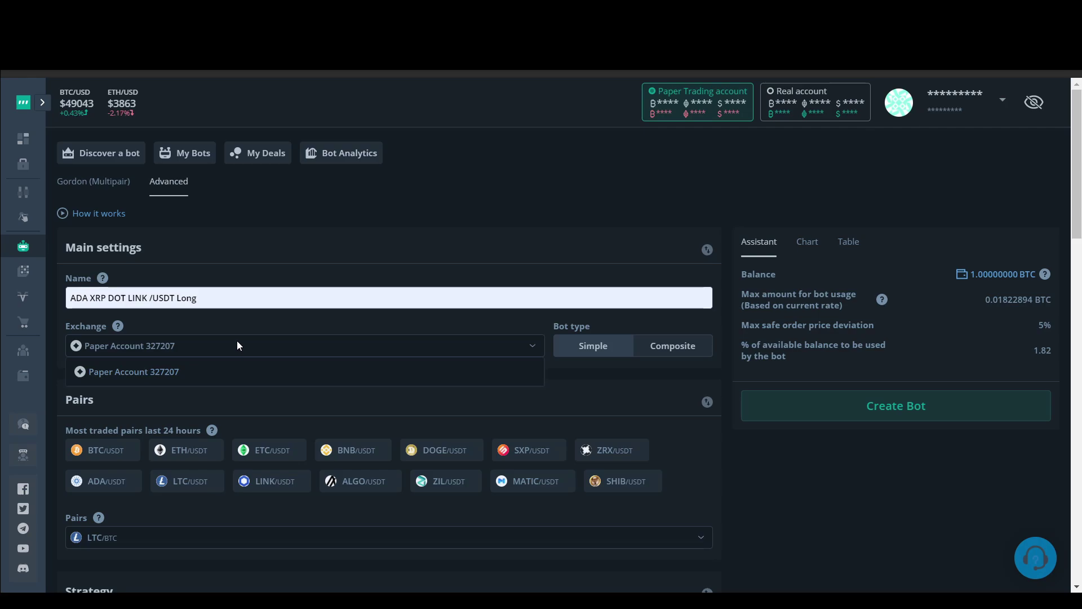
Set the bot type to Composite, keeping the paper exchange account, and review Pairs and Strategy
click(257, 323)
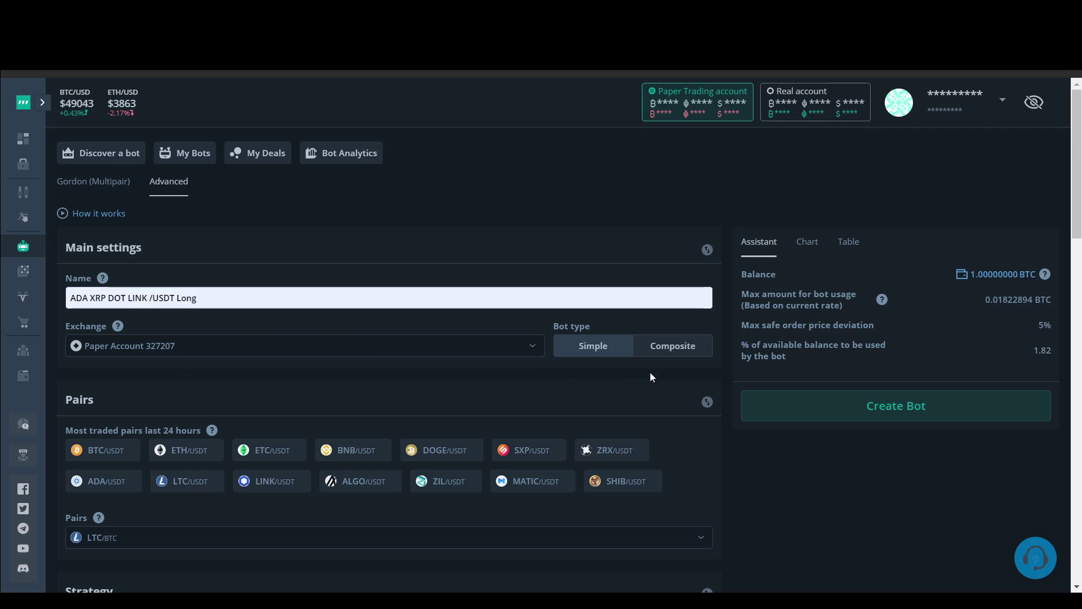
click(679, 353)
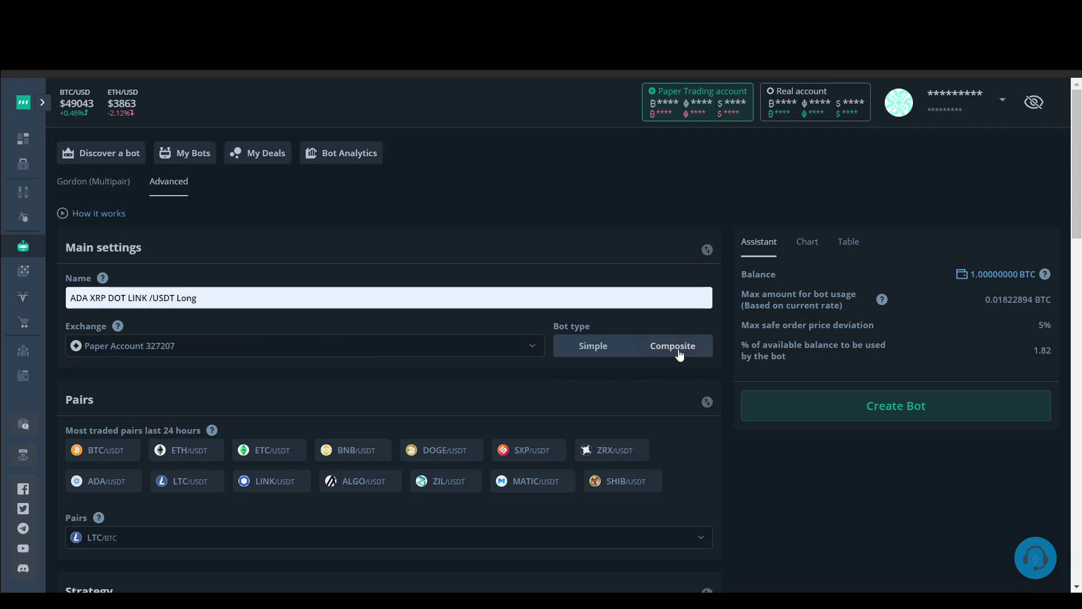
click(679, 352)
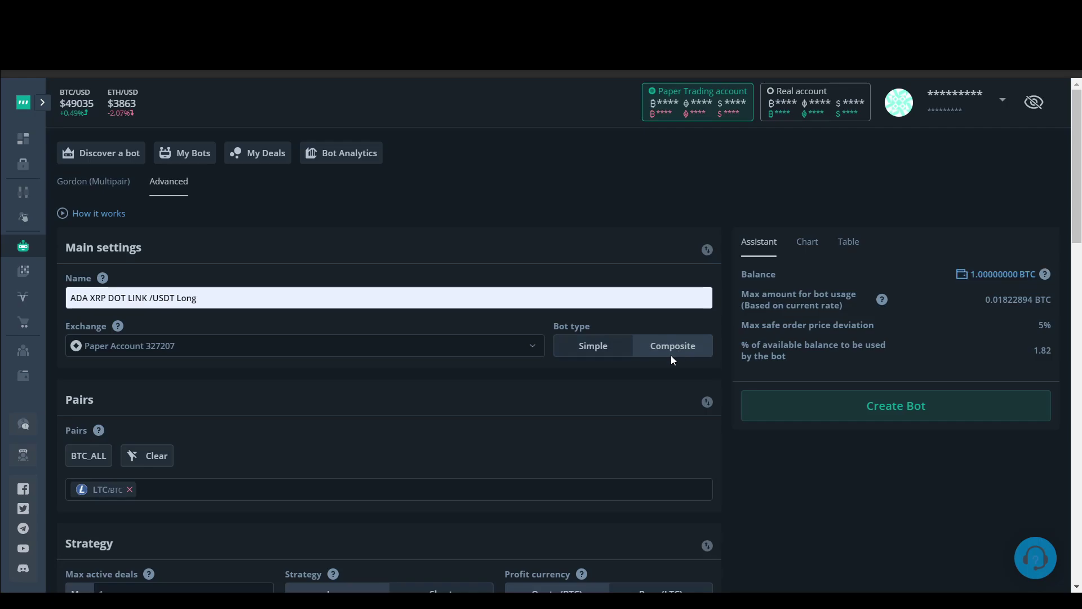
scroll(488, 367, down, 2)
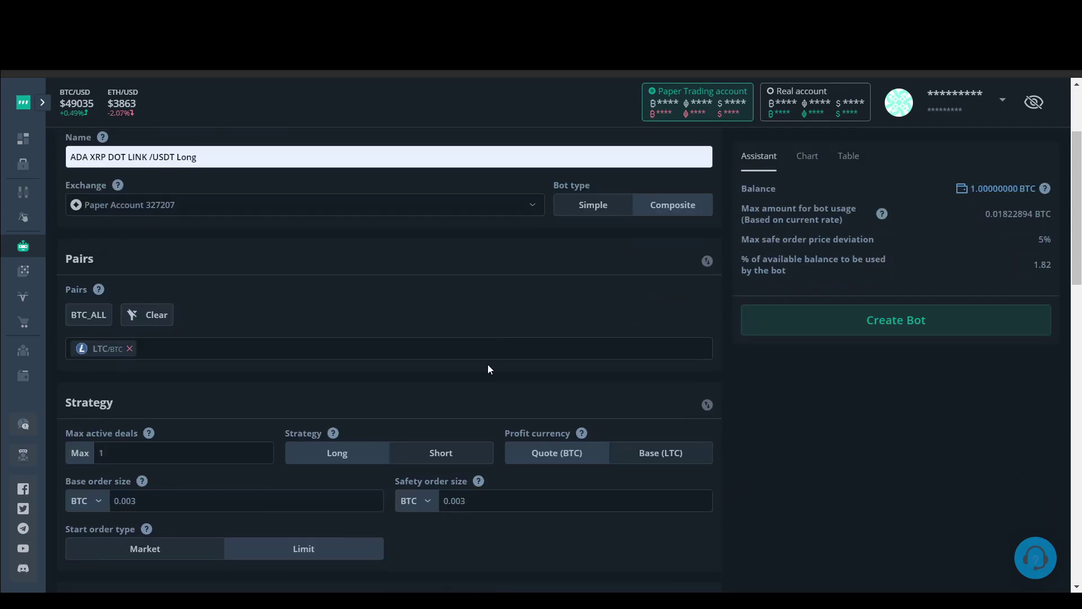
scroll(488, 369, down, 1)
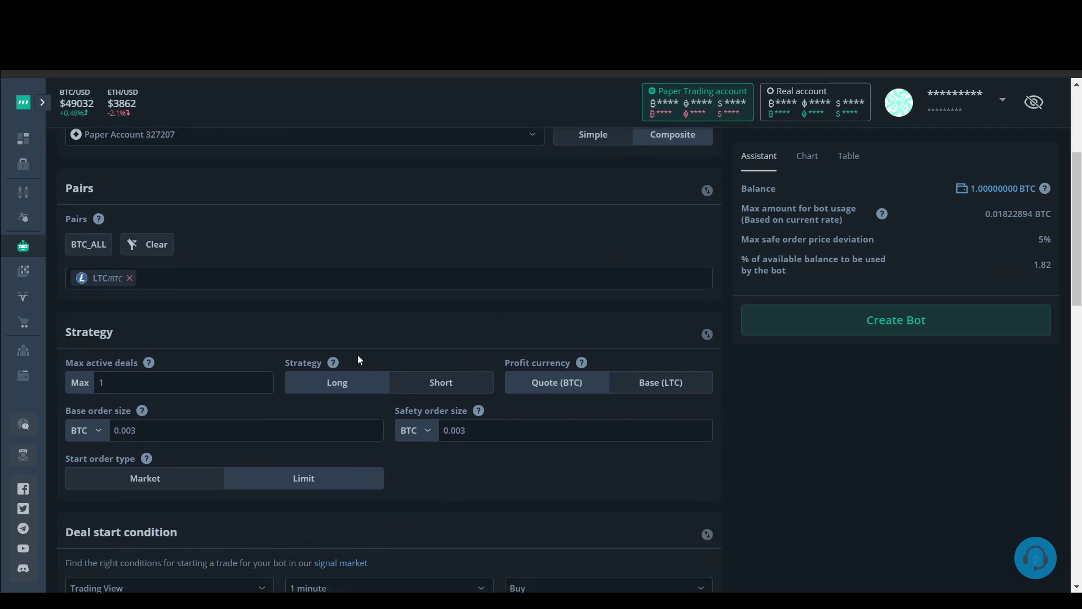
scroll(170, 287, up, 2)
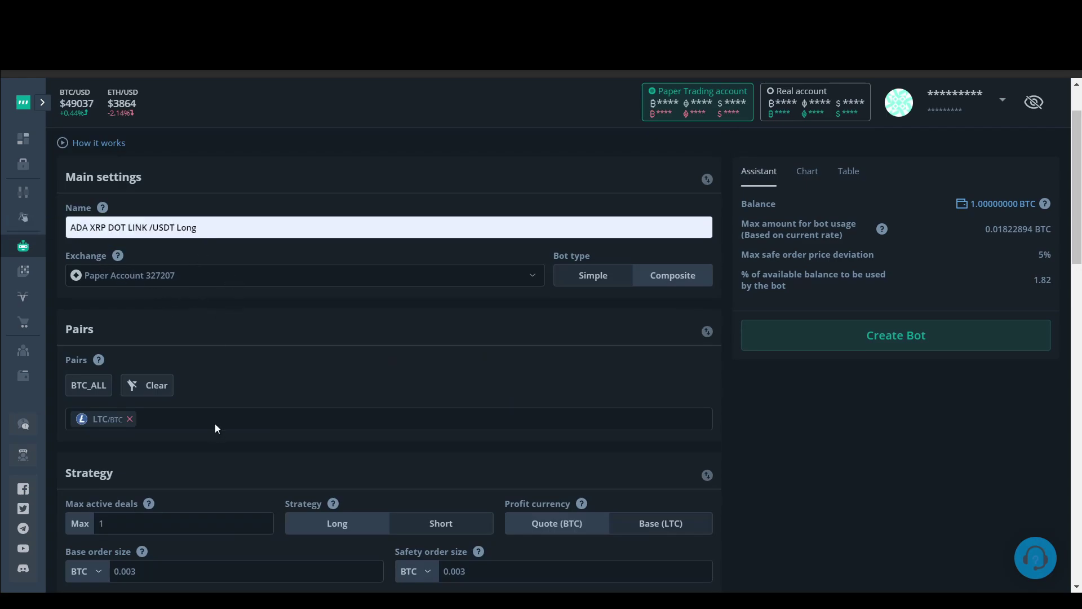
scroll(215, 423, down, 1)
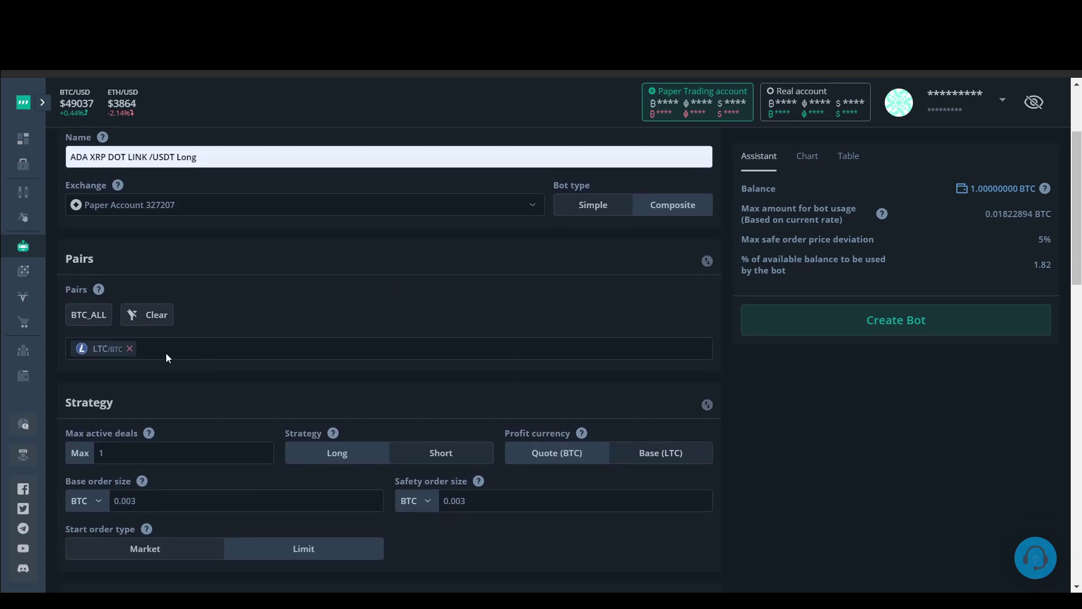
Remove the LTC/BTC pair and add ADA/USDT and XRP/USDT
click(128, 350)
click(129, 349)
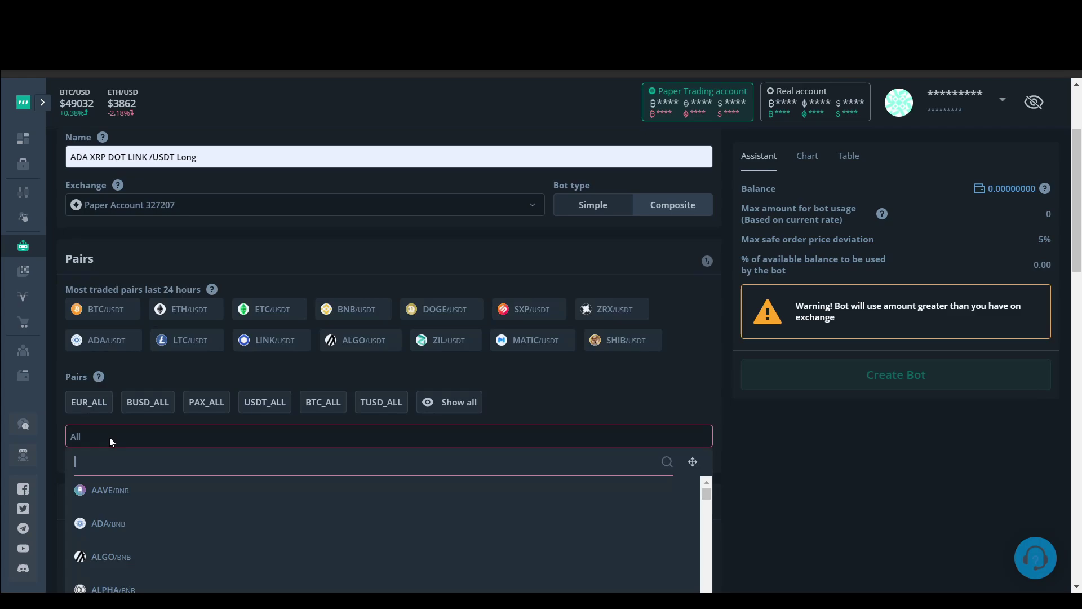
text(ada)
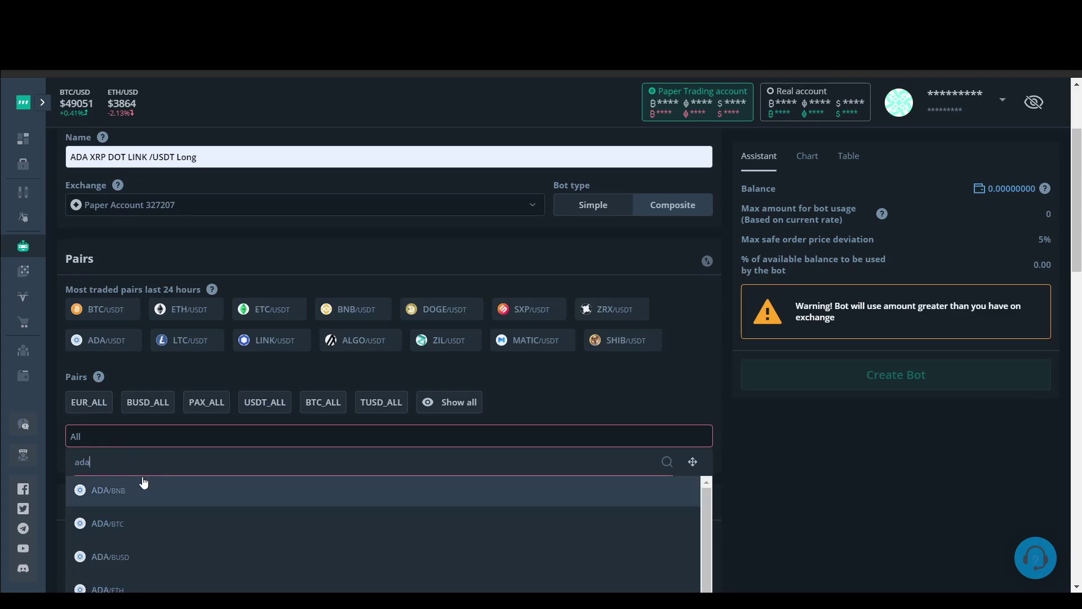
text(usdt)
click(141, 490)
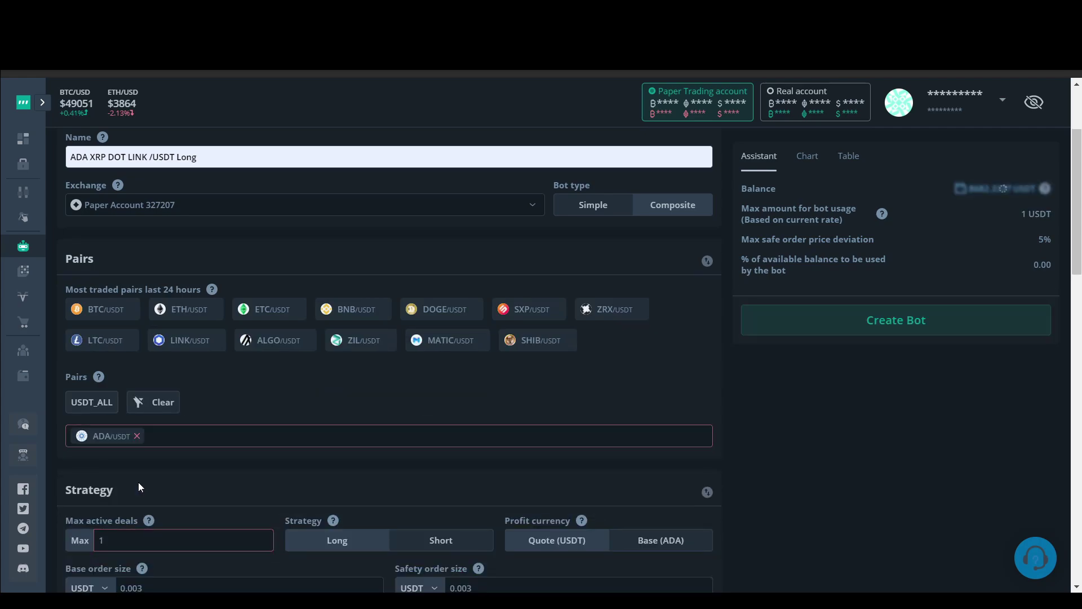
click(182, 437)
text(xrp)
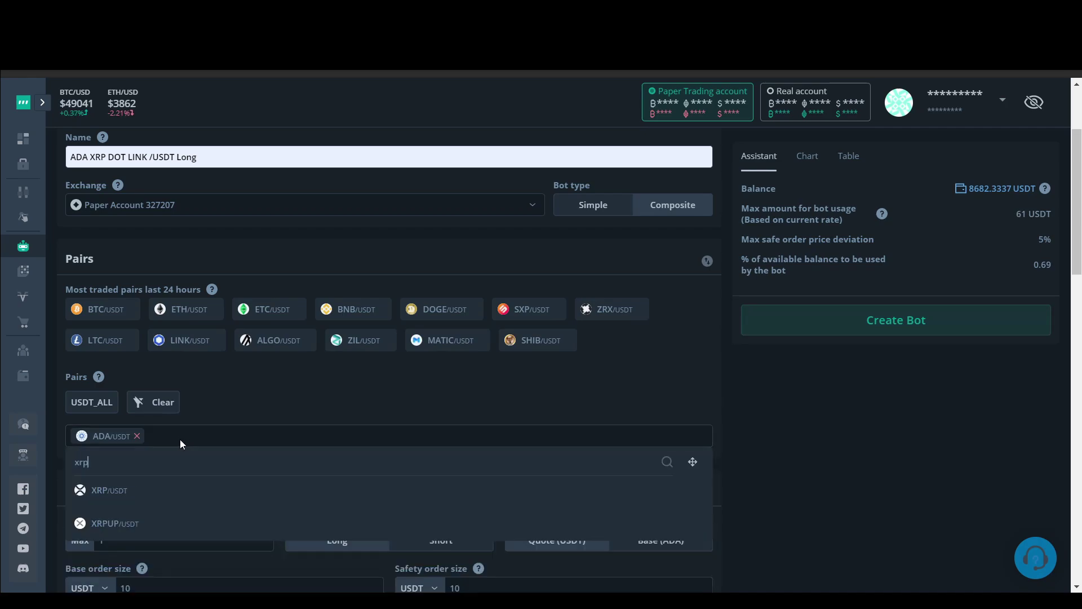
text(usdt)
click(152, 490)
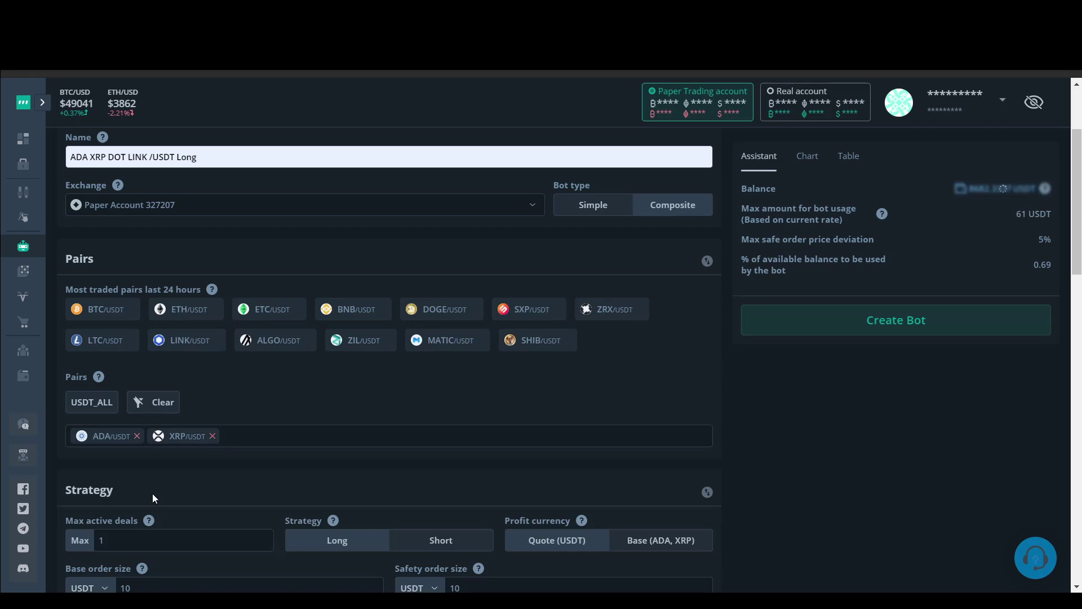
Add DOT/USDT and LINK/USDT to the bot's pairs
click(254, 442)
text(d)
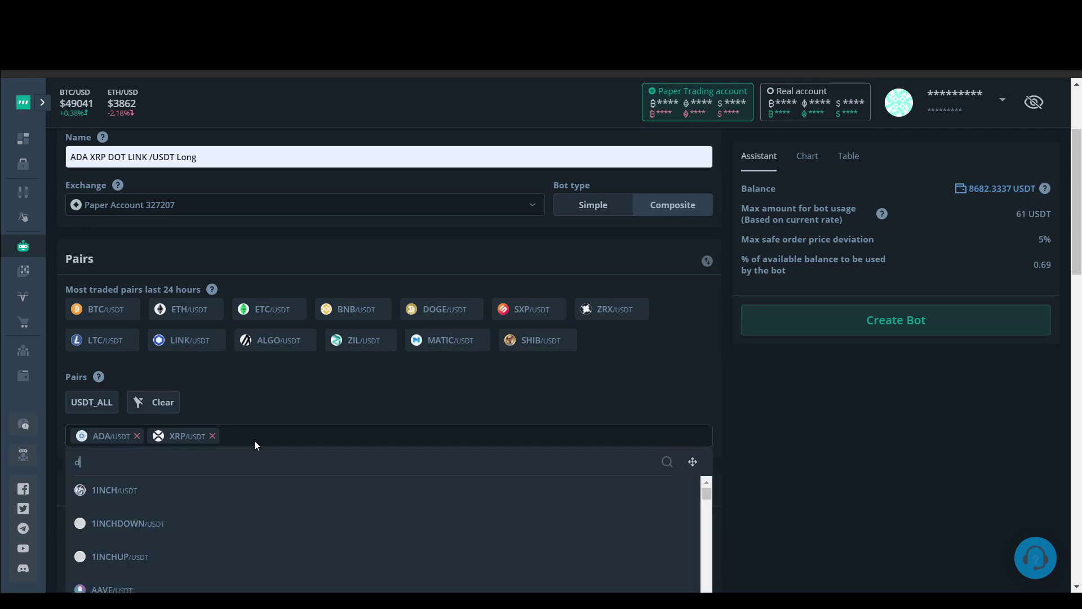
text(otus)
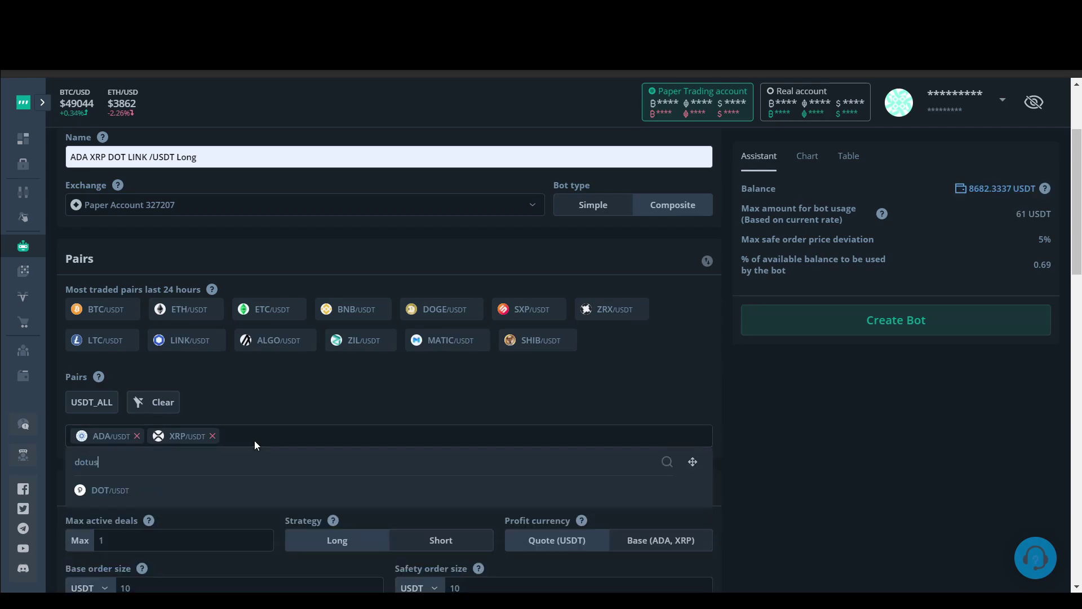
text(dt)
click(220, 490)
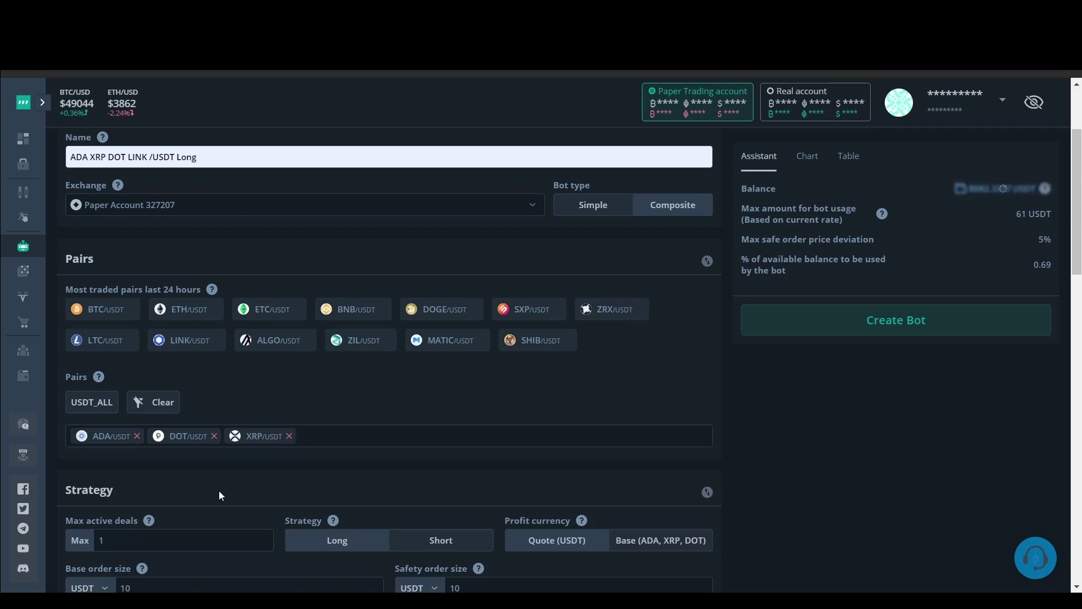
click(333, 438)
text(lin)
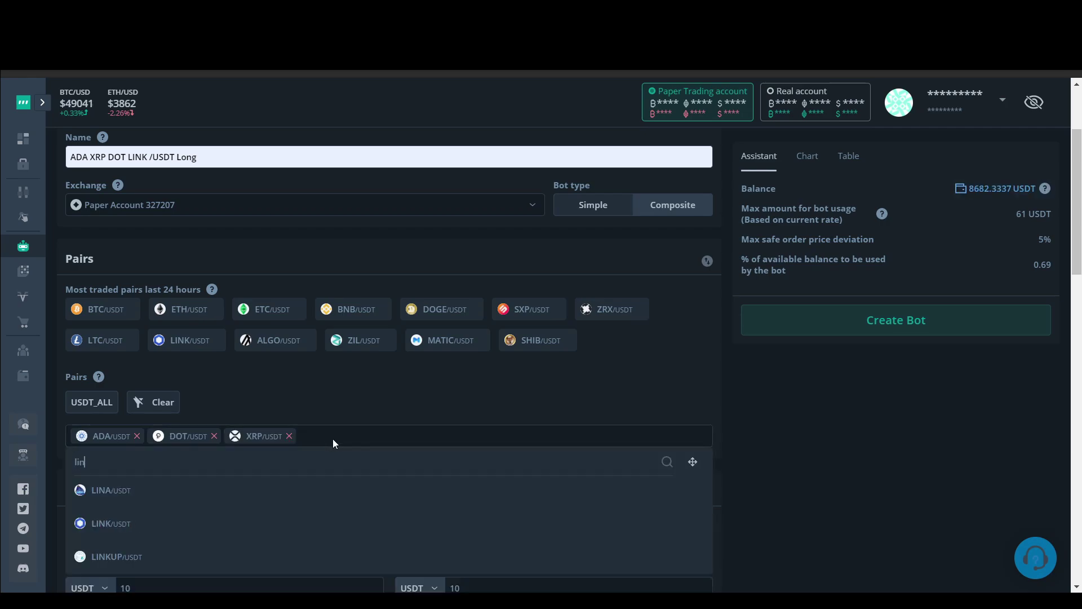
text(ku)
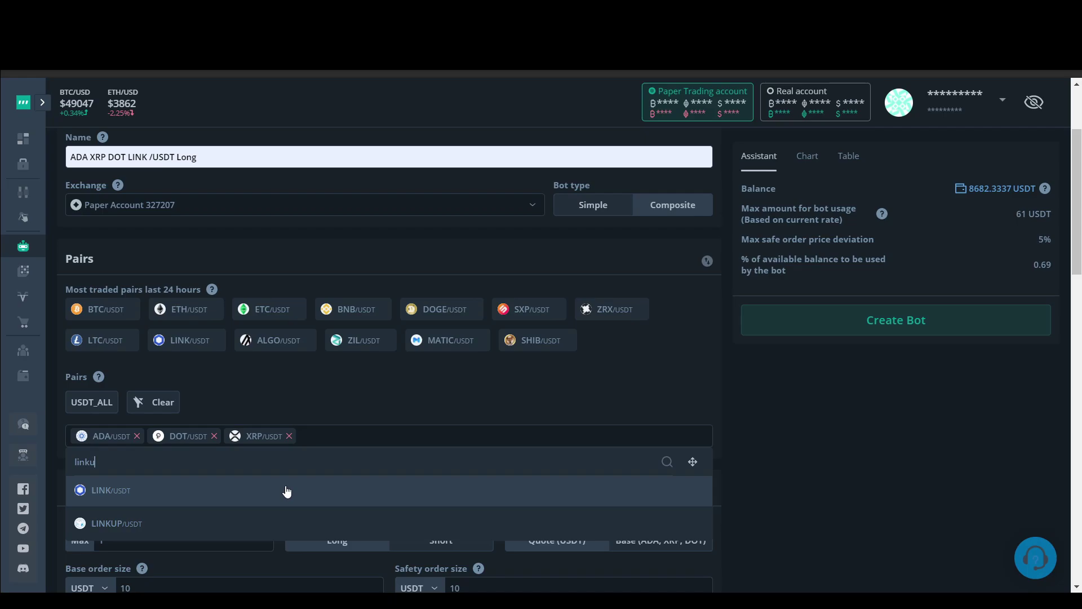
click(286, 490)
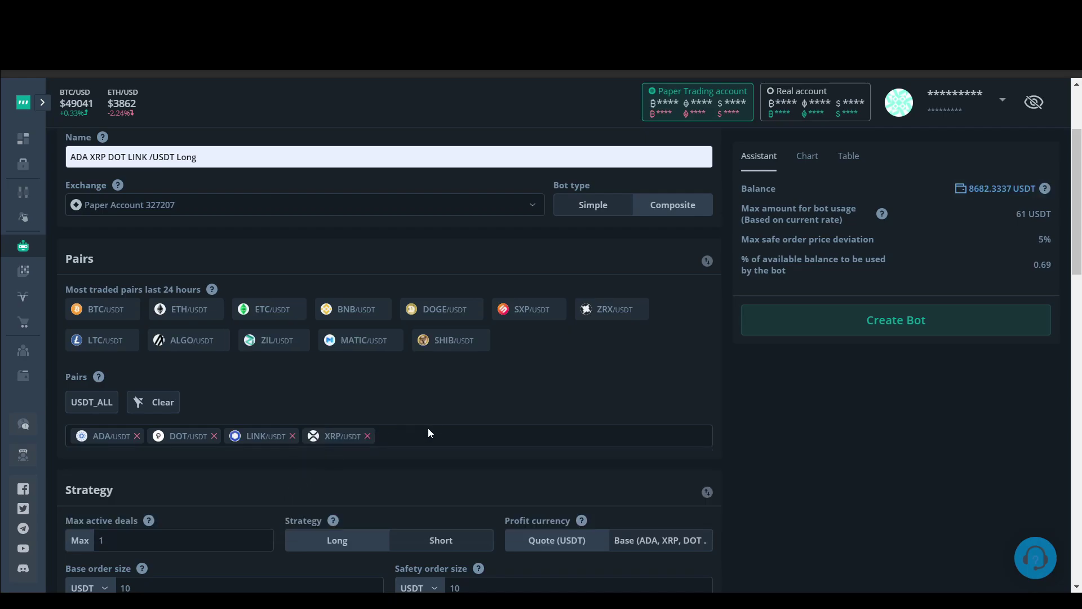
scroll(428, 433, down, 4)
scroll(428, 433, down, 2)
scroll(428, 433, up, 1)
scroll(427, 433, down, 1)
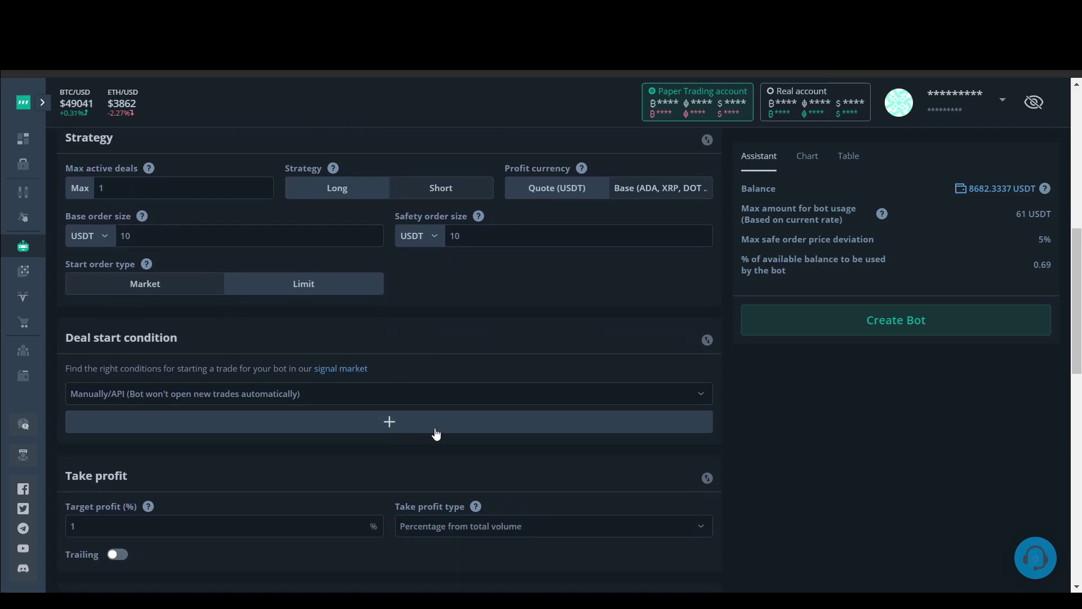
Set Max active deals to 4, leaving base and safety order sizes at 10 USDT
click(435, 426)
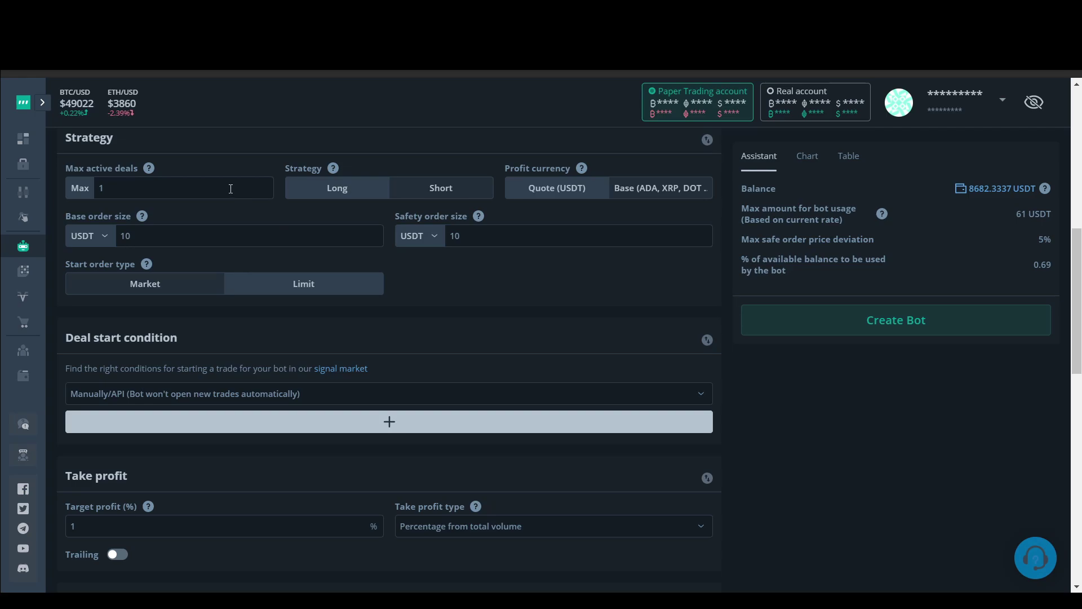
click(231, 189)
key(BackSpace)
text(4)
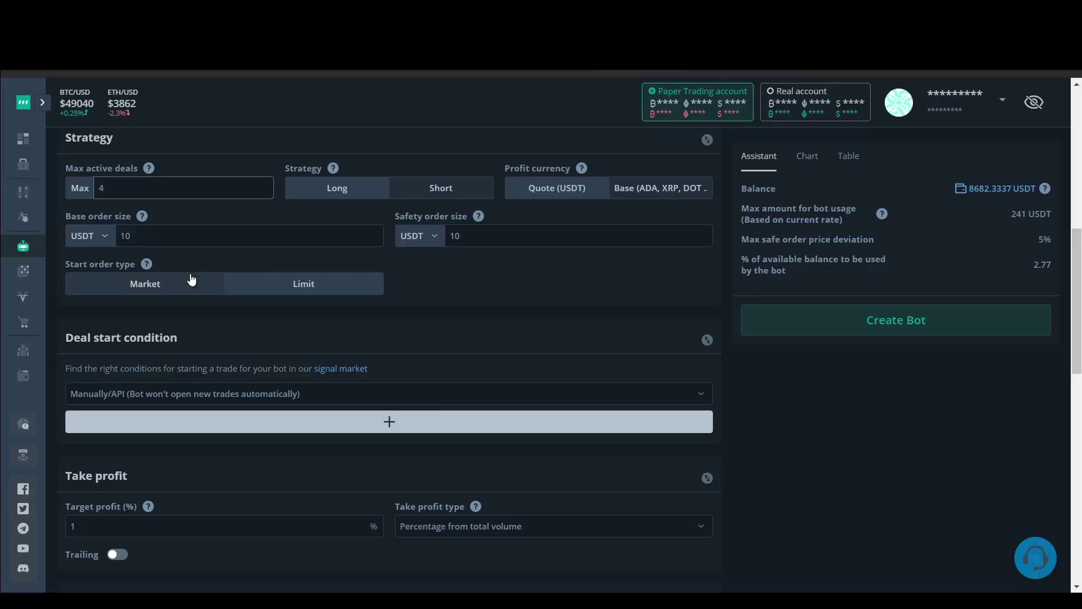
click(211, 235)
double_click(450, 235)
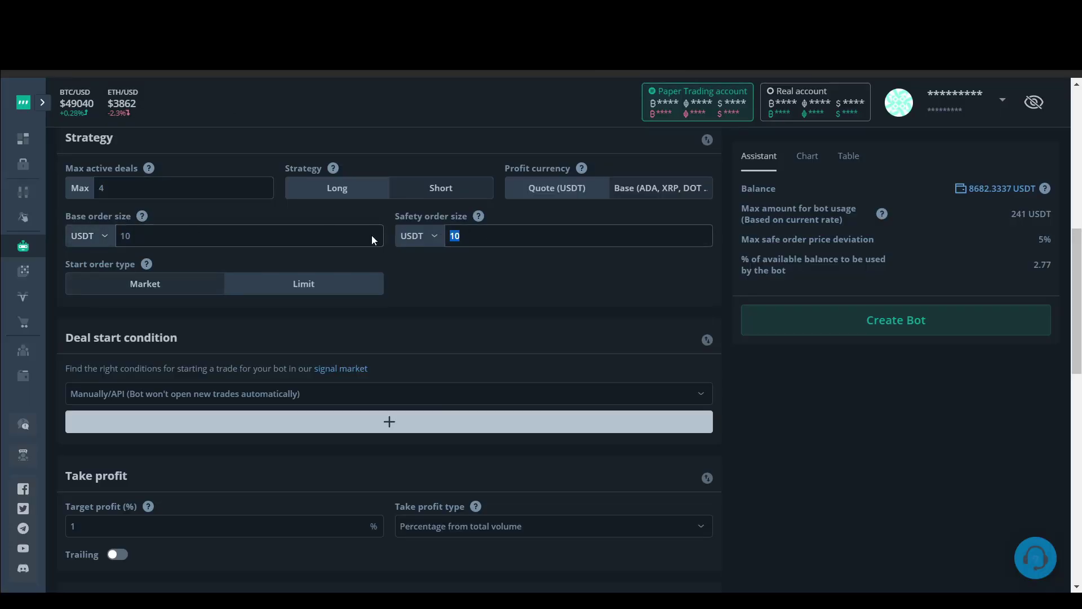
click(451, 282)
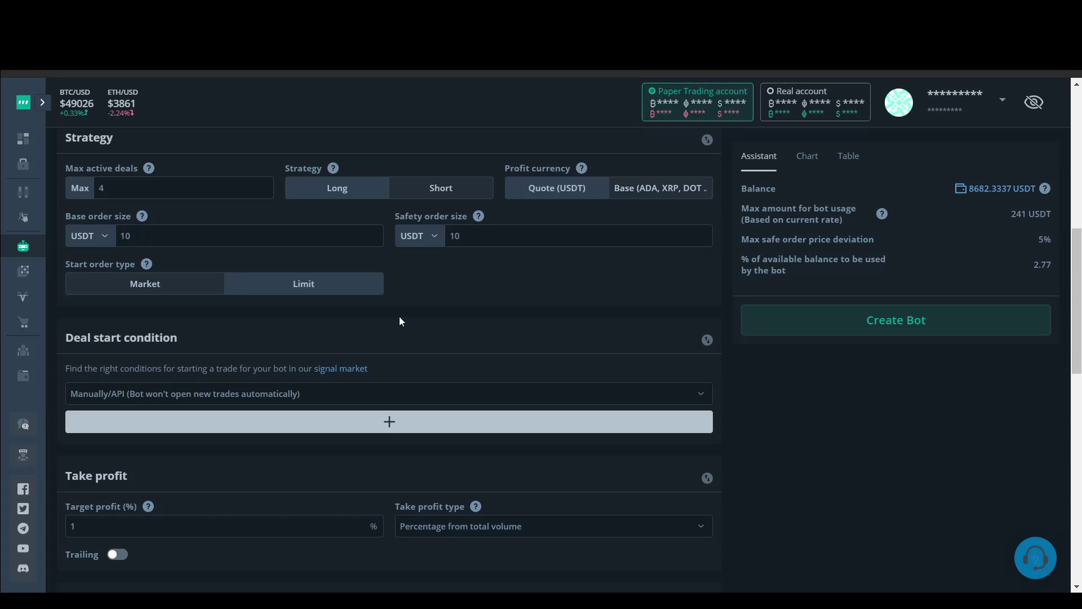
Use a TradingView RSI-7 start condition on 3-minute candles with threshold changed from 70 to 100
scroll(509, 344, down, 2)
scroll(509, 342, down, 2)
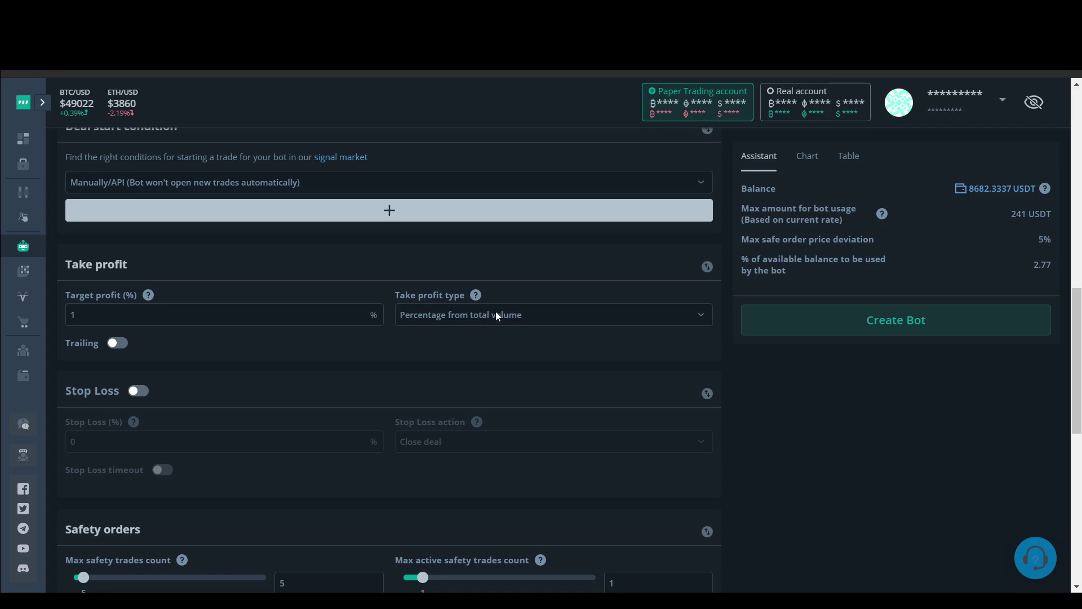
click(331, 183)
click(129, 246)
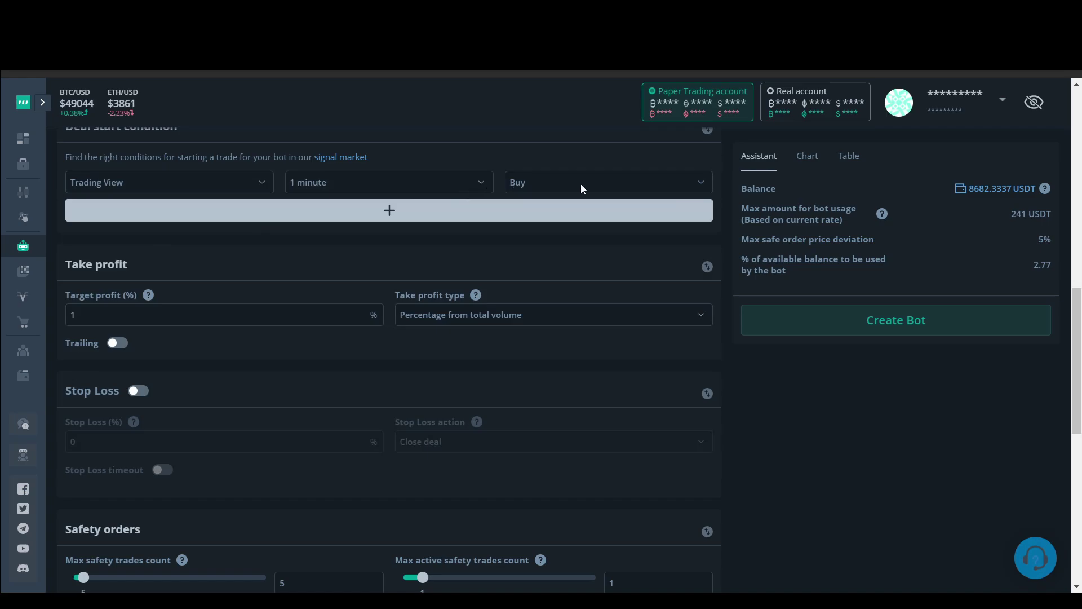
click(213, 186)
click(173, 302)
double_click(572, 183)
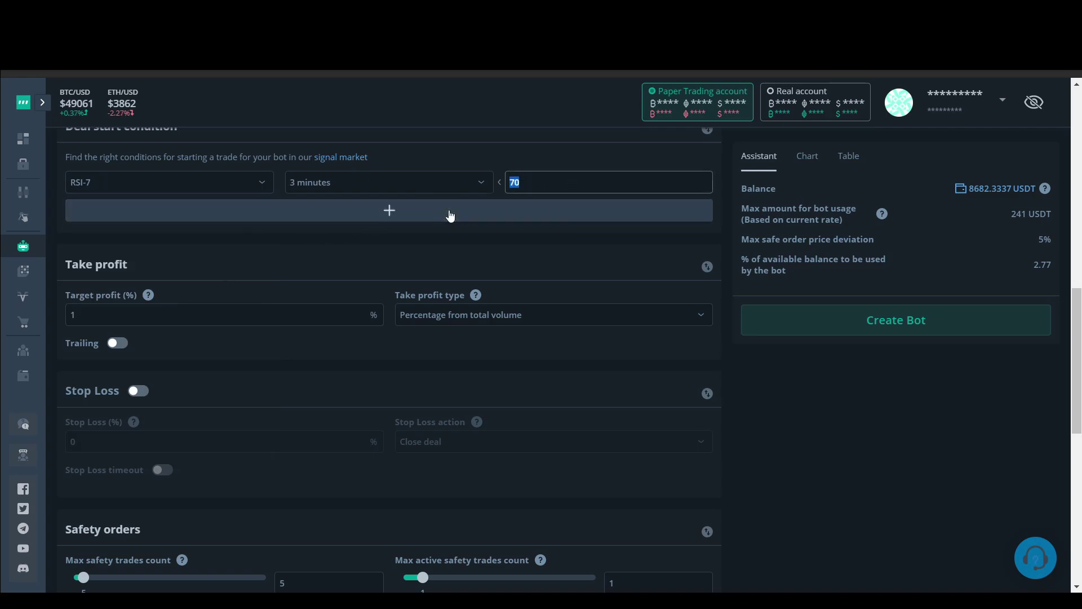
text(100)
click(451, 215)
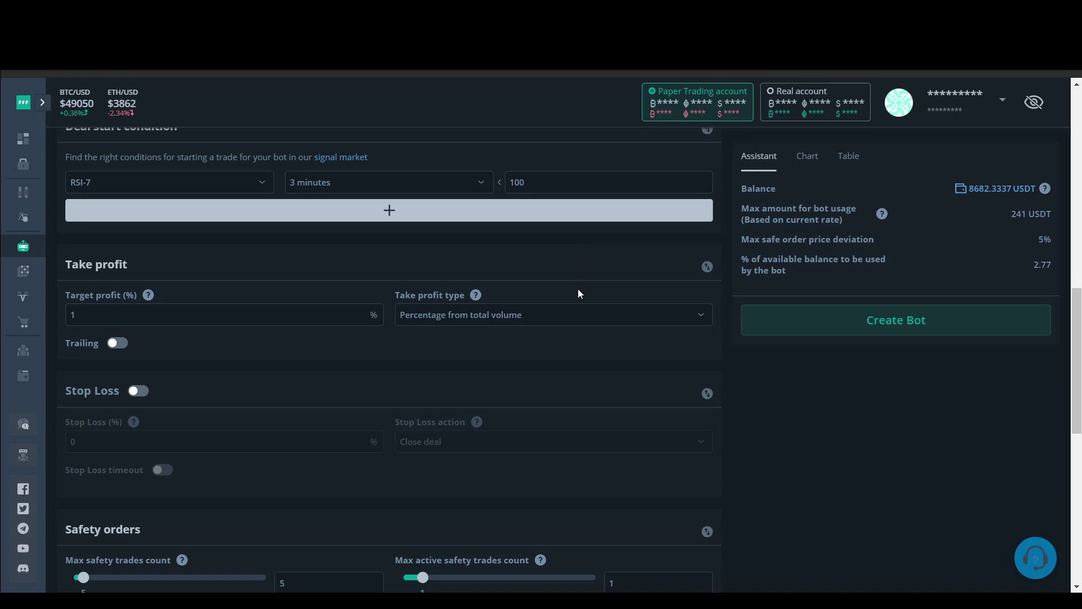
Change the Take profit Target profit (%) value from 1 to 1.5
scroll(578, 288, down, 2)
click(101, 180)
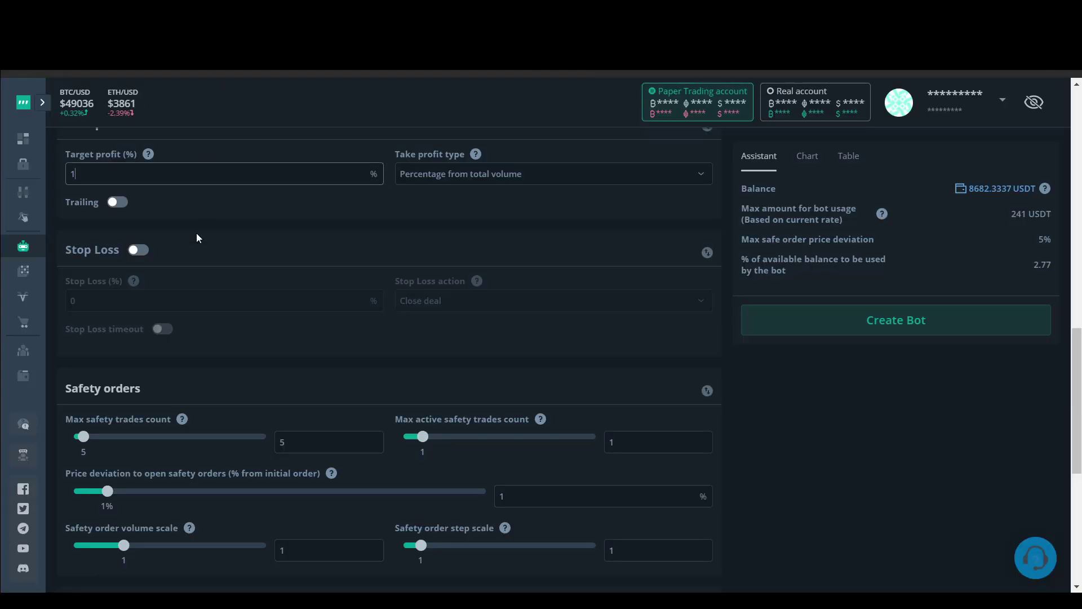
text(.5)
scroll(252, 371, down, 5)
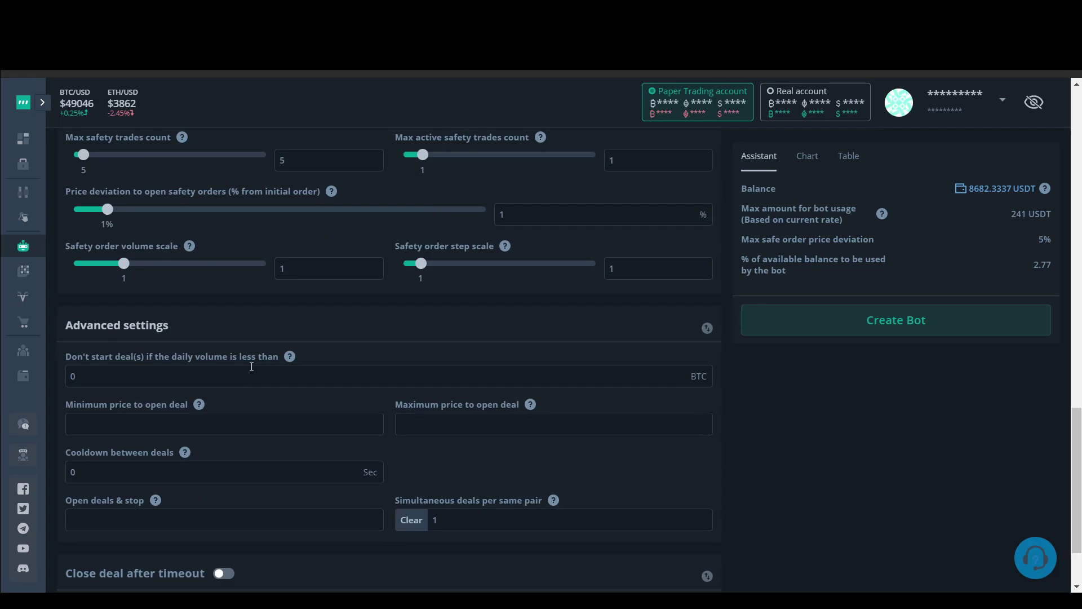
Set safety orders to 25 max trades, 2.4% price deviation and 1.05 volume scale
scroll(282, 250, up, 1)
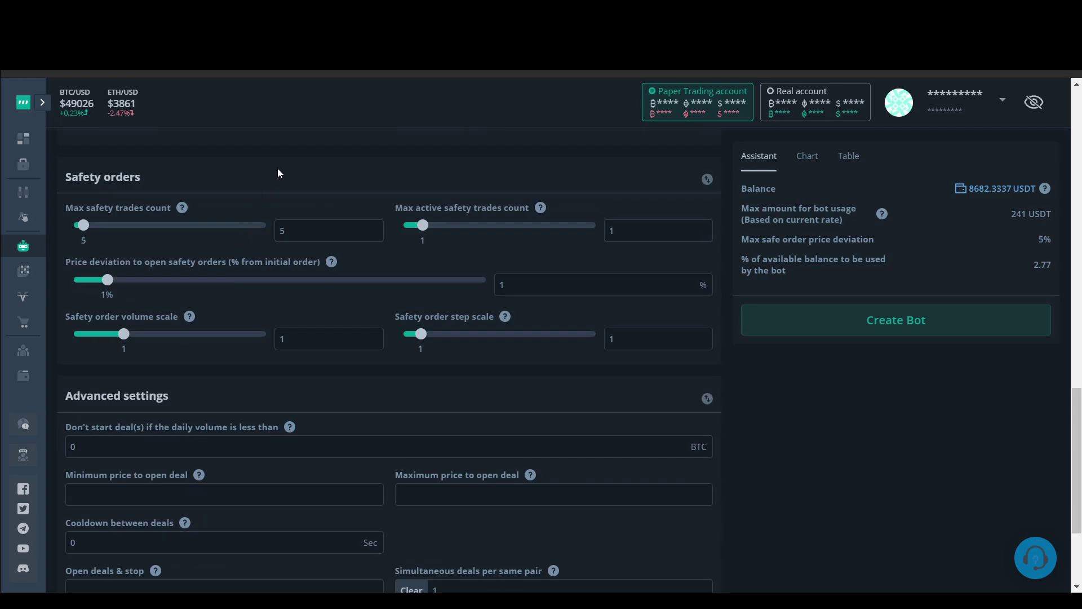
drag(311, 235, 251, 235)
text(25)
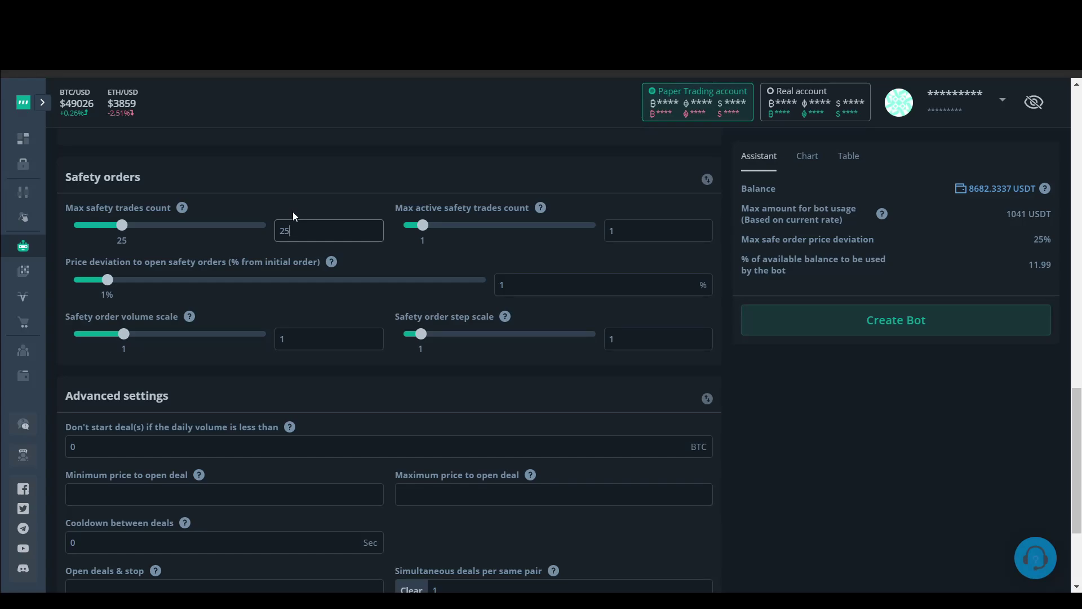
double_click(647, 238)
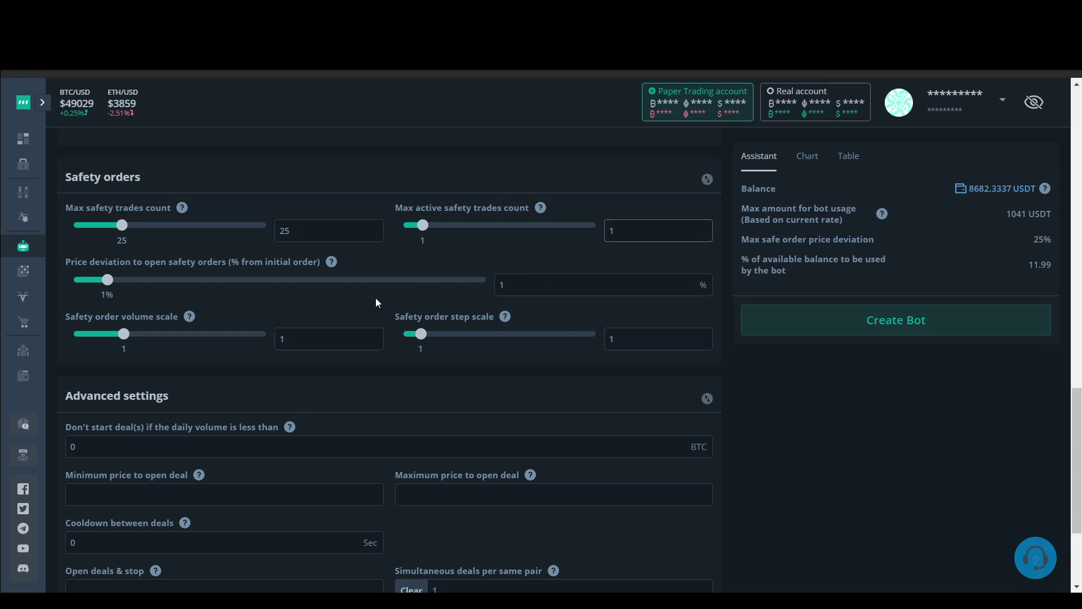
key(Tab)
key(Tab)
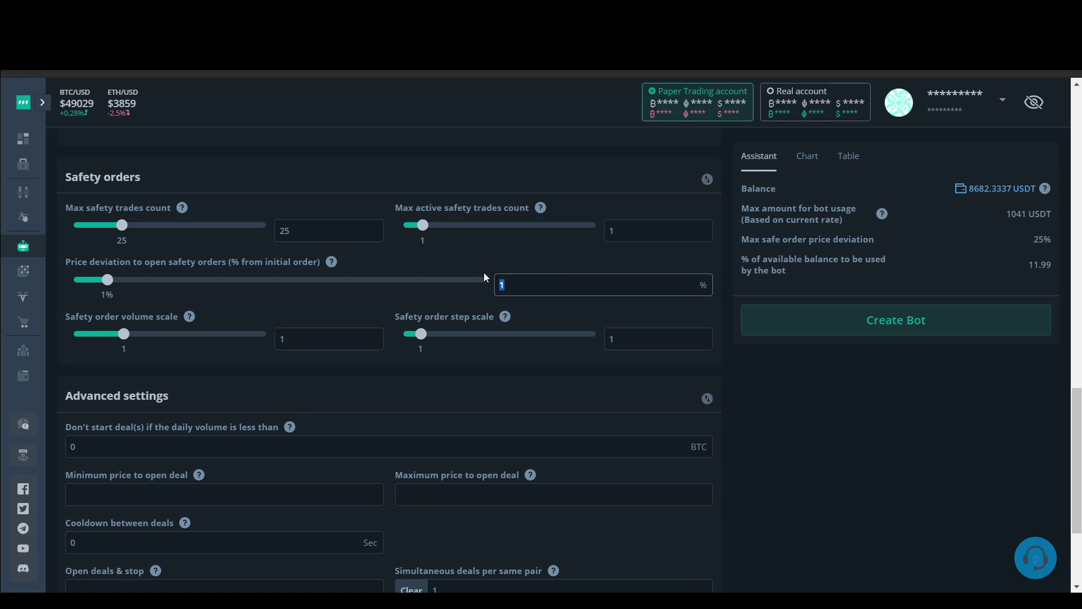
text(2.4)
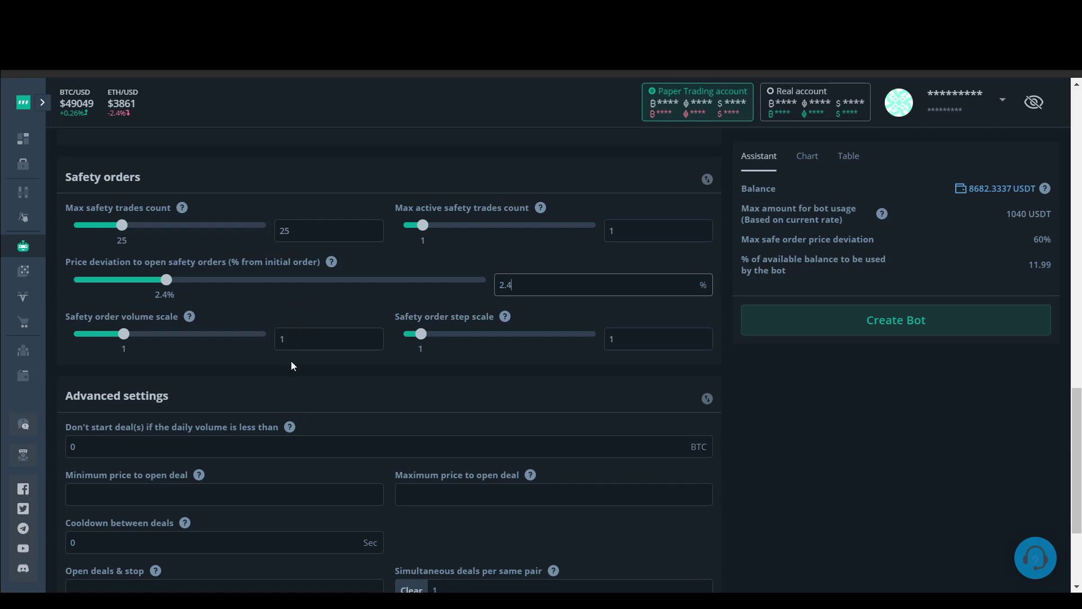
click(306, 337)
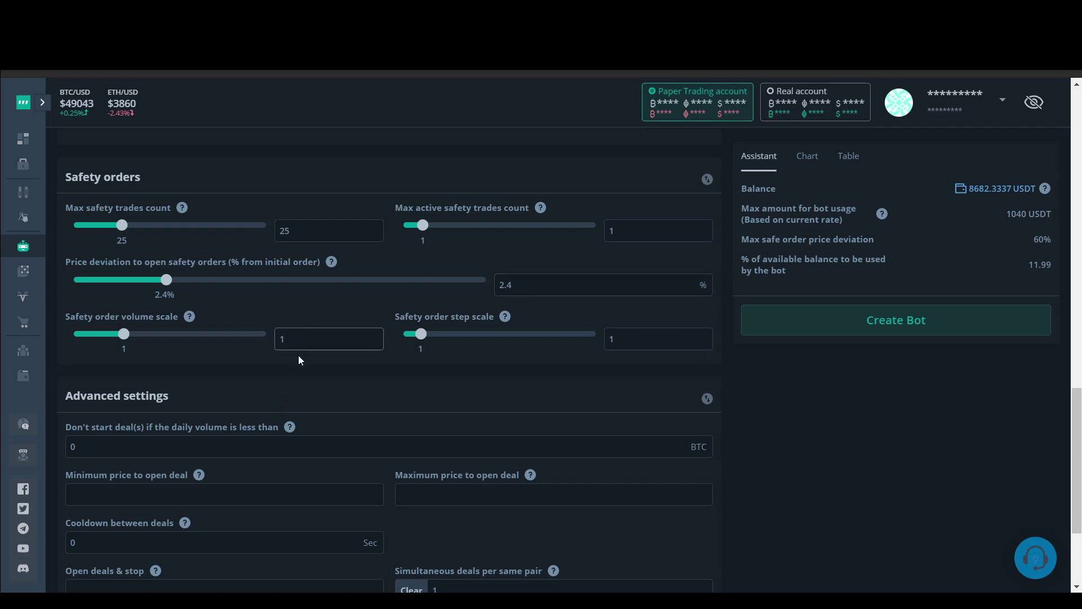
text(5)
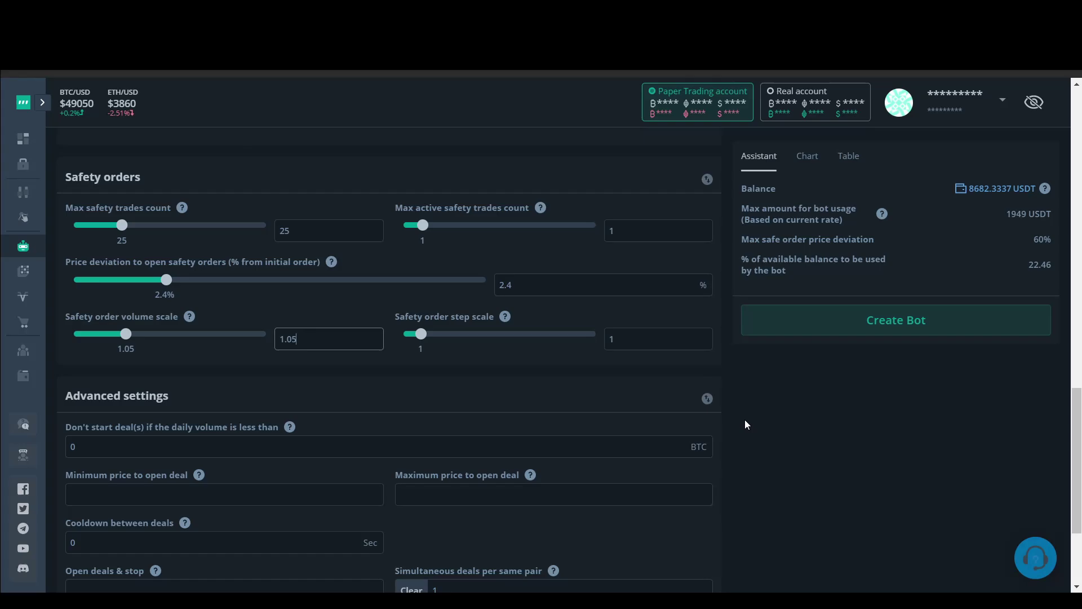
scroll(738, 425, down, 3)
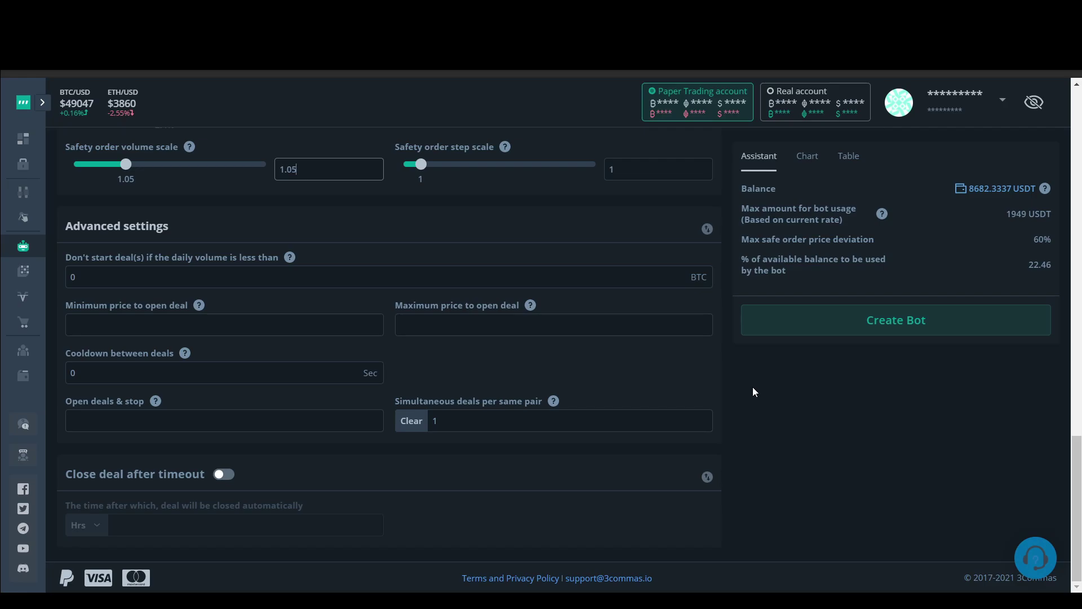
scroll(461, 318, up, 4)
scroll(367, 316, up, 3)
scroll(192, 317, up, 2)
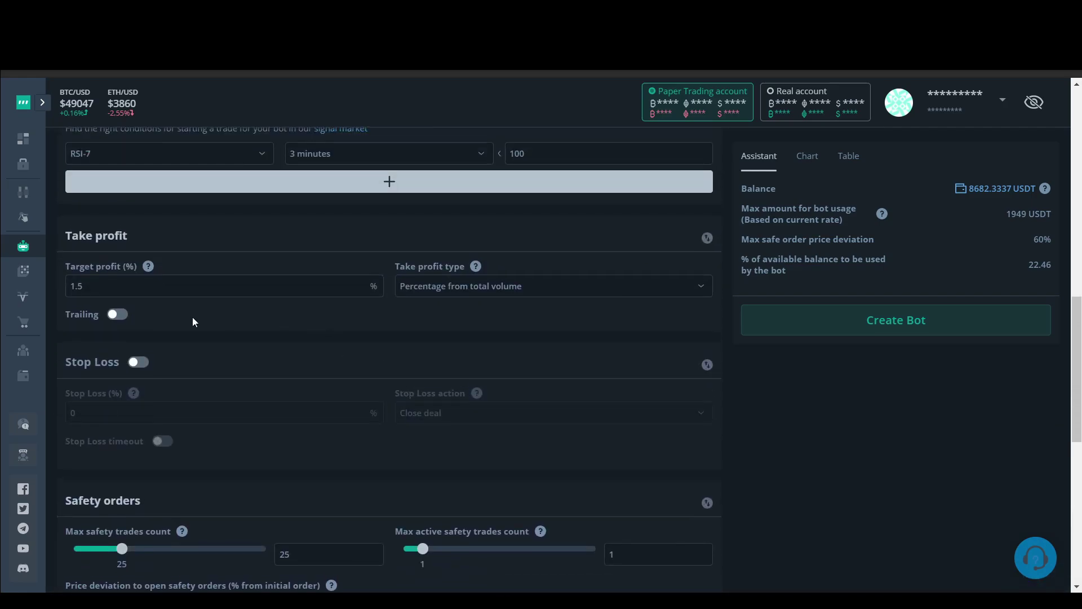
scroll(169, 299, up, 5)
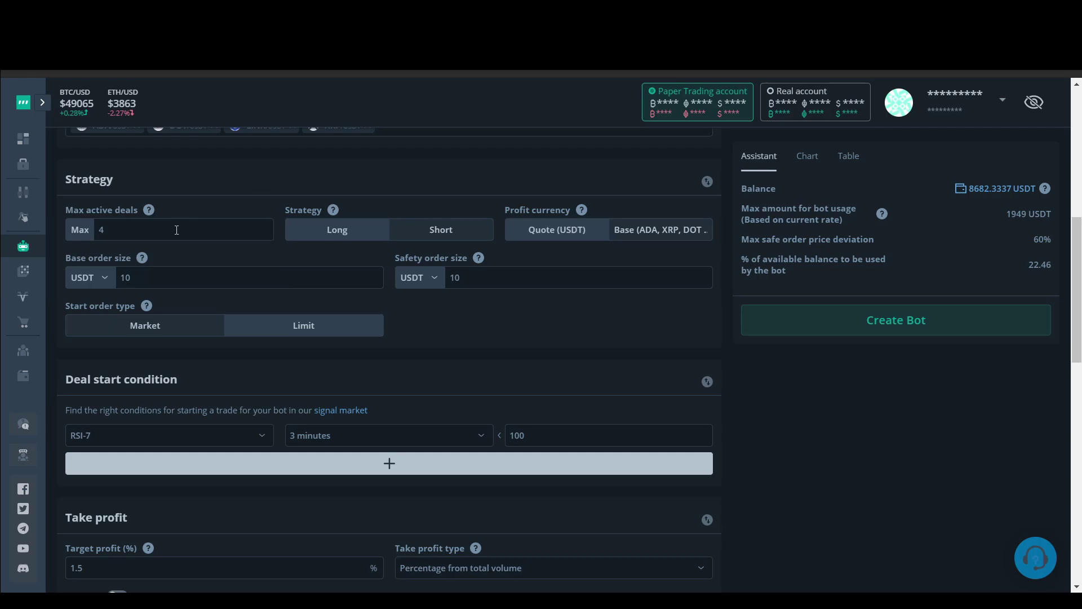
scroll(338, 254, up, 3)
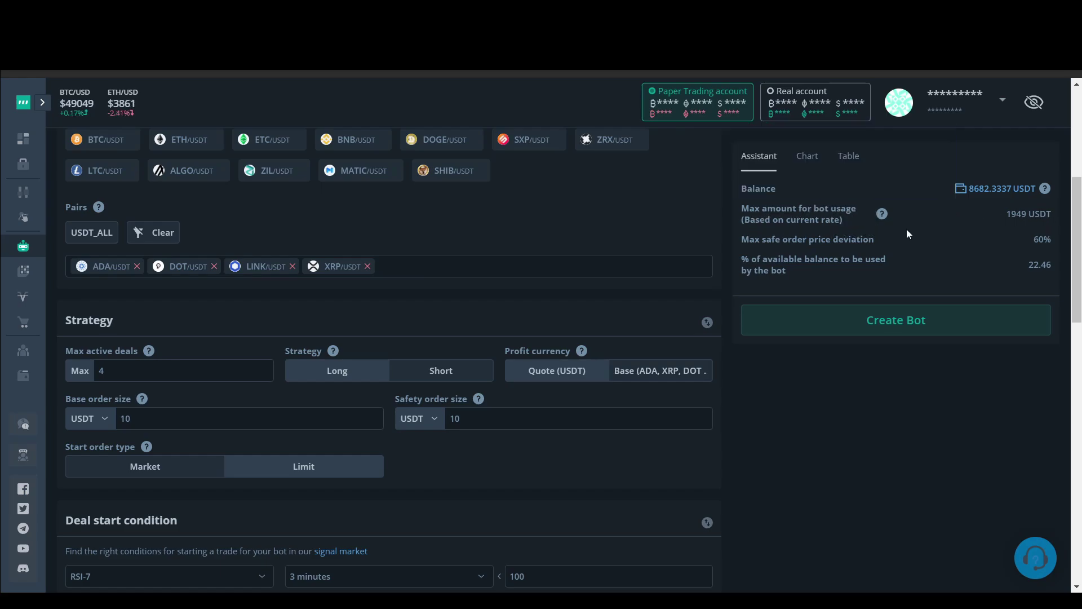
Create the bot, start it, and acknowledge the 'Bot is turned on' confirmation
click(961, 325)
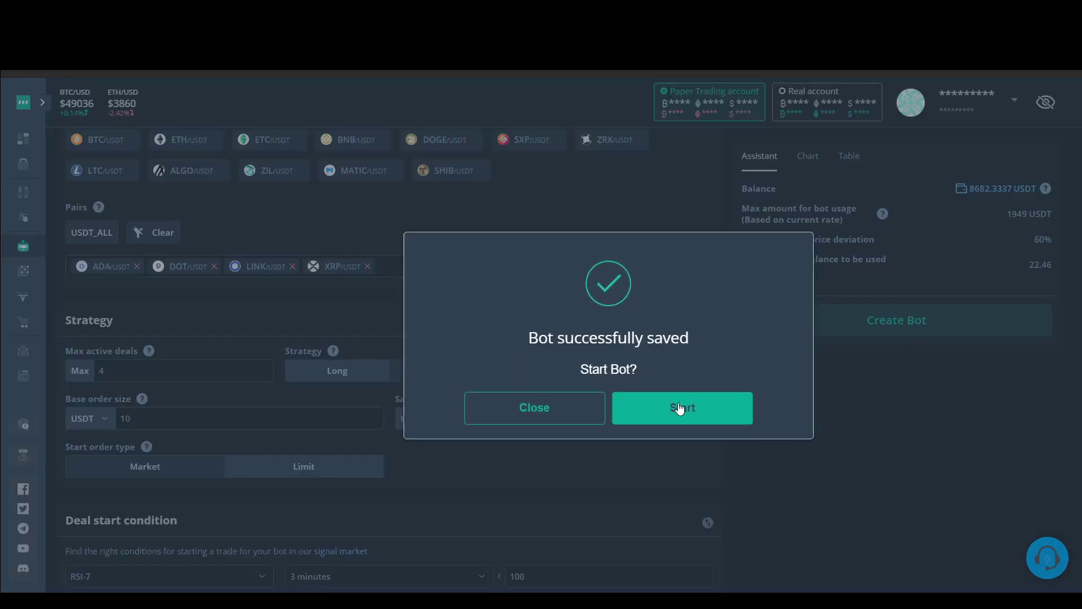
click(679, 407)
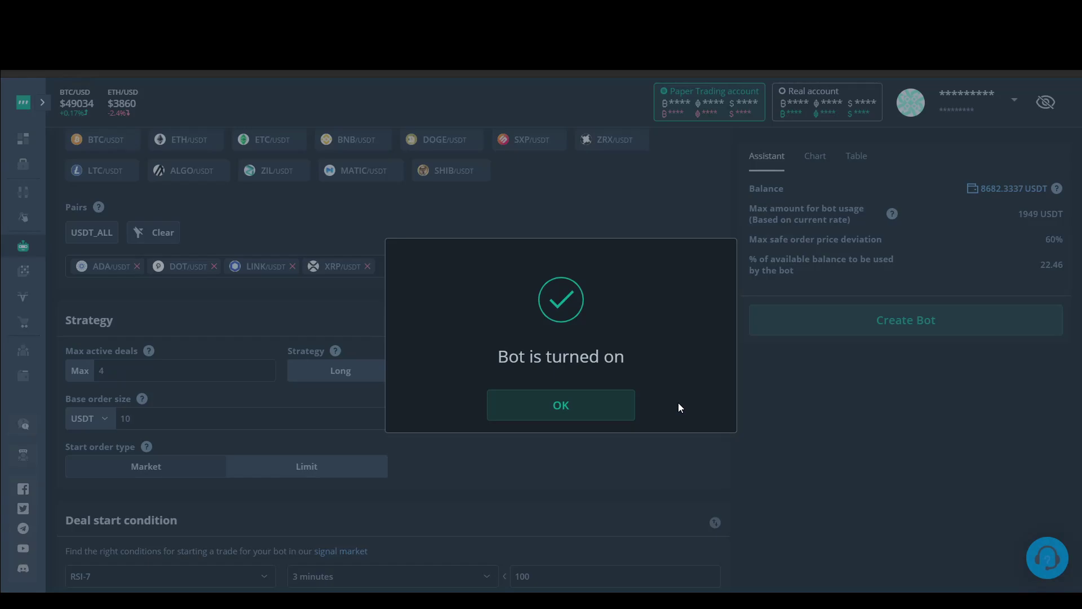
click(566, 417)
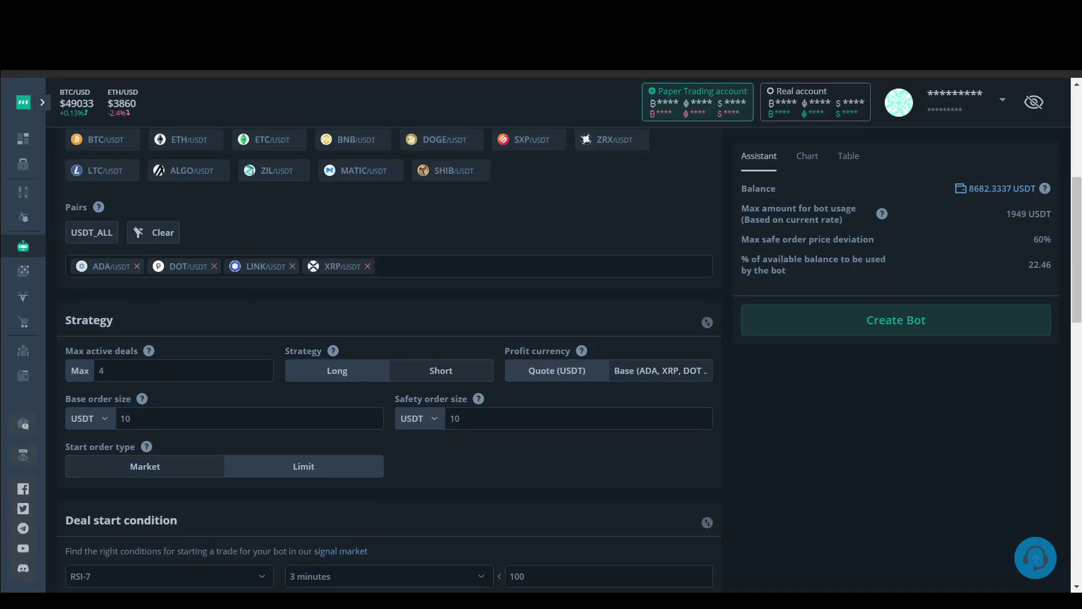